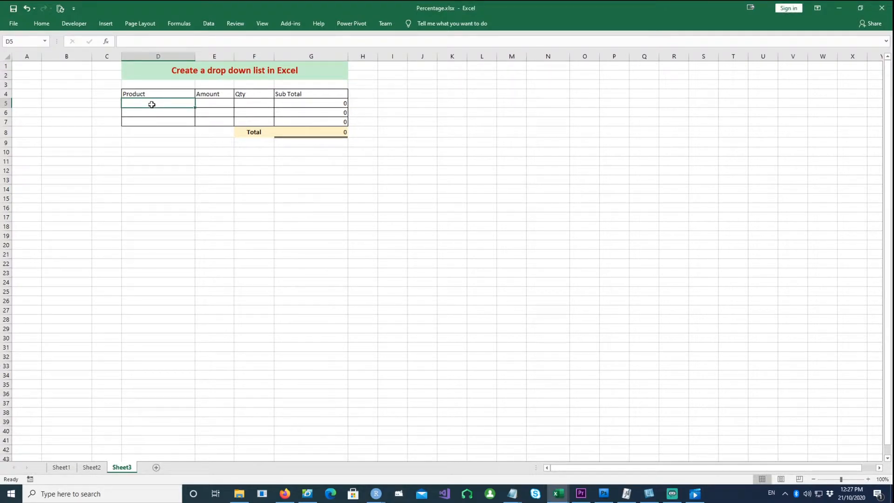
# Fill in the first table row with product Shirt, amount 50 and quantity 1, and check the total formula in G8
pyautogui.write('Shi')
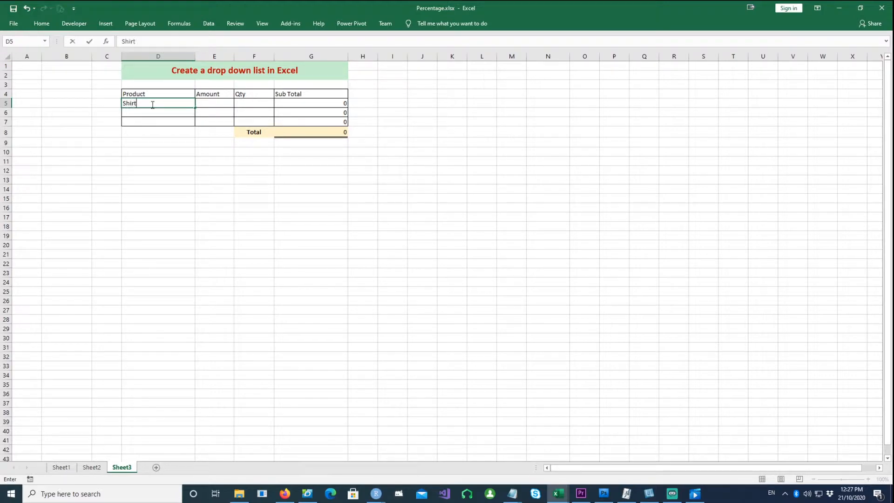
pyautogui.write('rt')
pyautogui.press('Tab')
pyautogui.write('50')
pyautogui.press('Tab')
pyautogui.write('1')
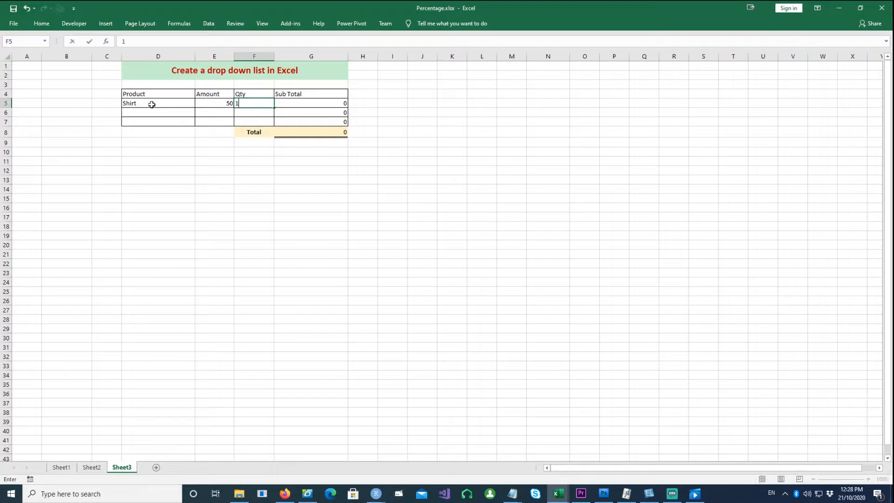
pyautogui.press('Tab')
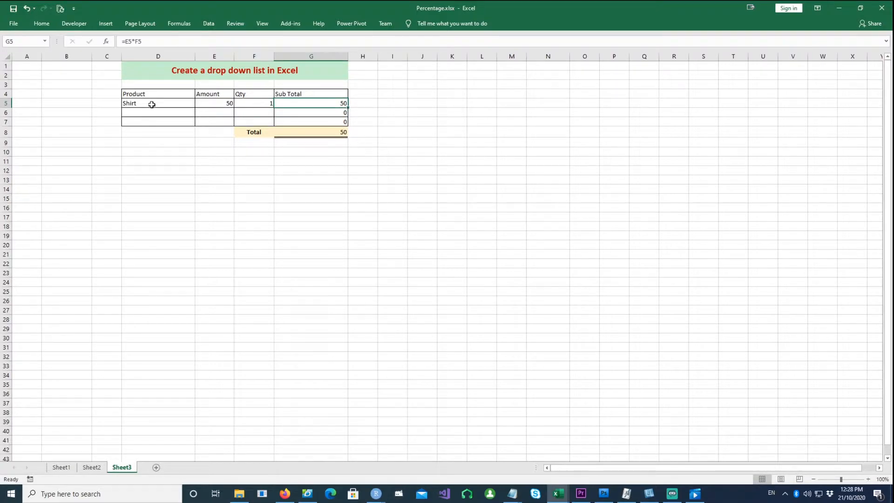
pyautogui.click(327, 132)
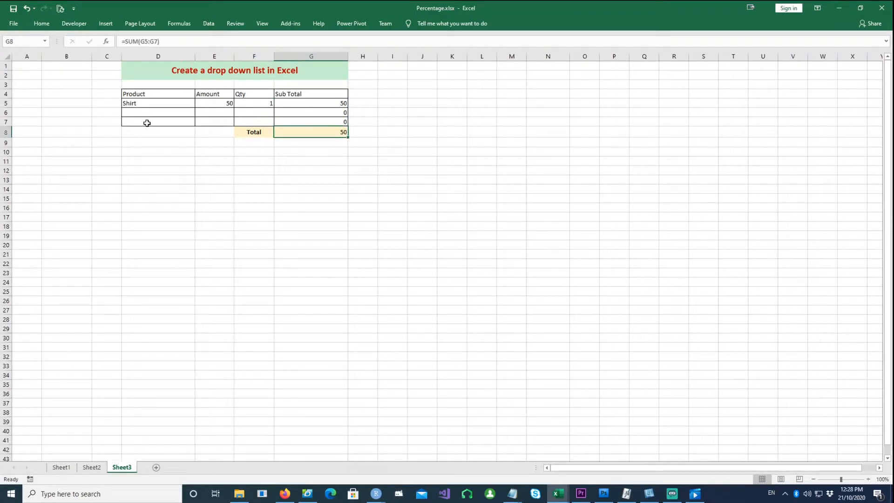
pyautogui.click(143, 113)
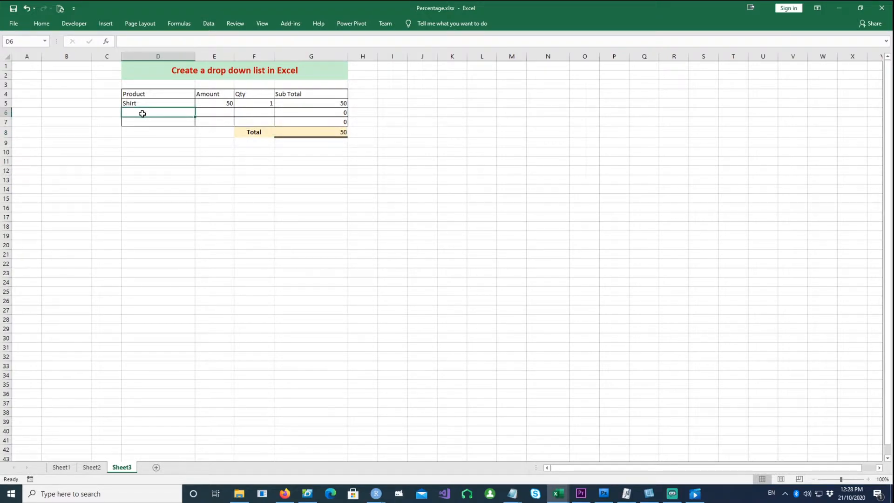
pyautogui.click(141, 104)
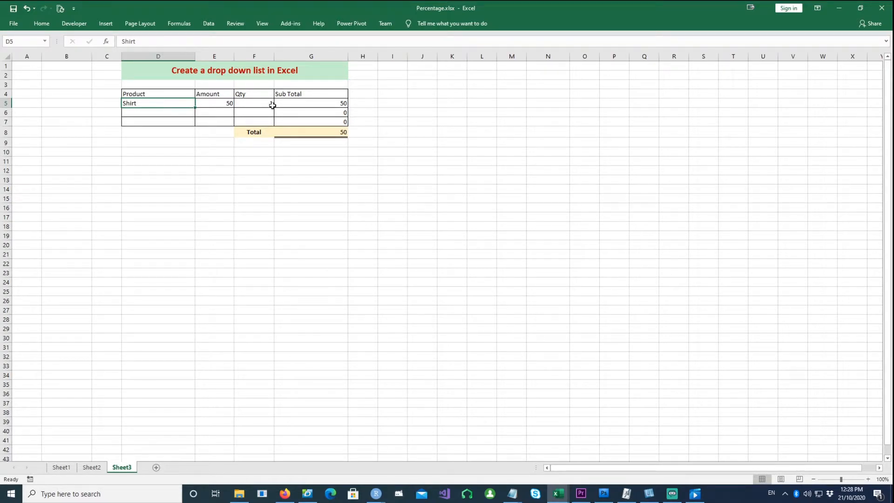
# Enter the product list Shirt, Shoes, Trousers and Book in cells N4 to N7
pyautogui.click(551, 95)
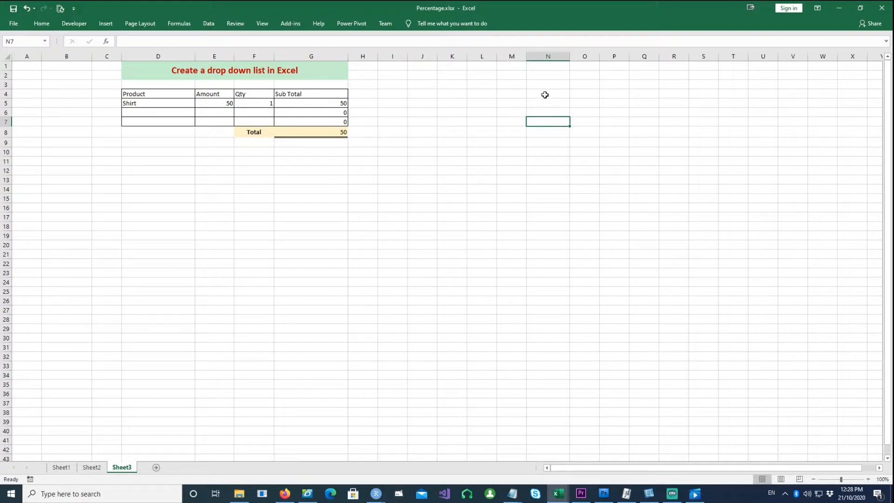
pyautogui.write('Shirt')
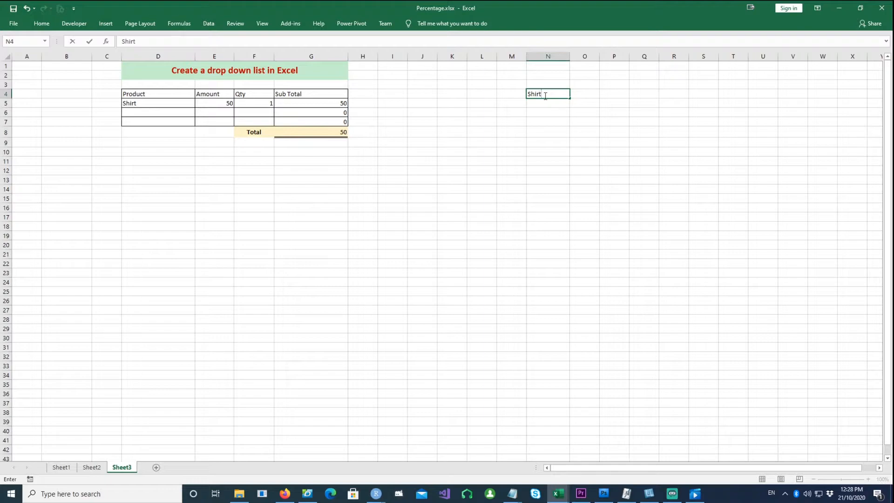
pyautogui.press('Return')
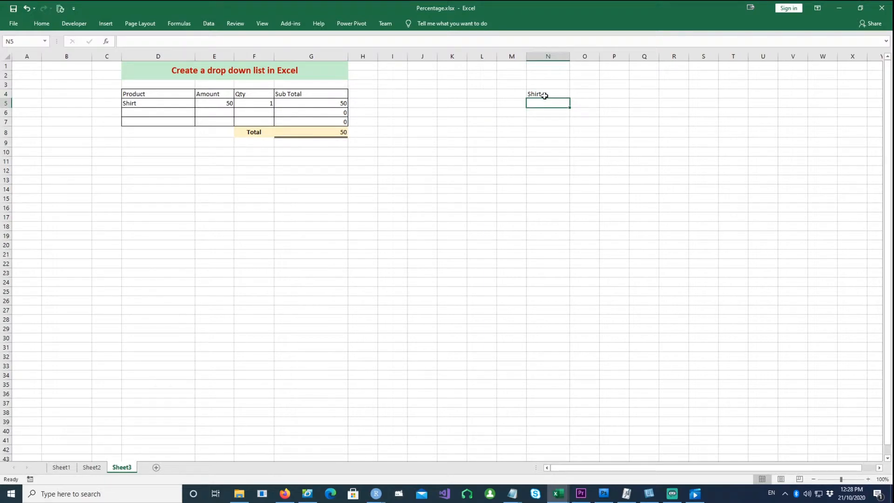
pyautogui.write('Shoes')
pyautogui.press('Return')
pyautogui.write('Trouse')
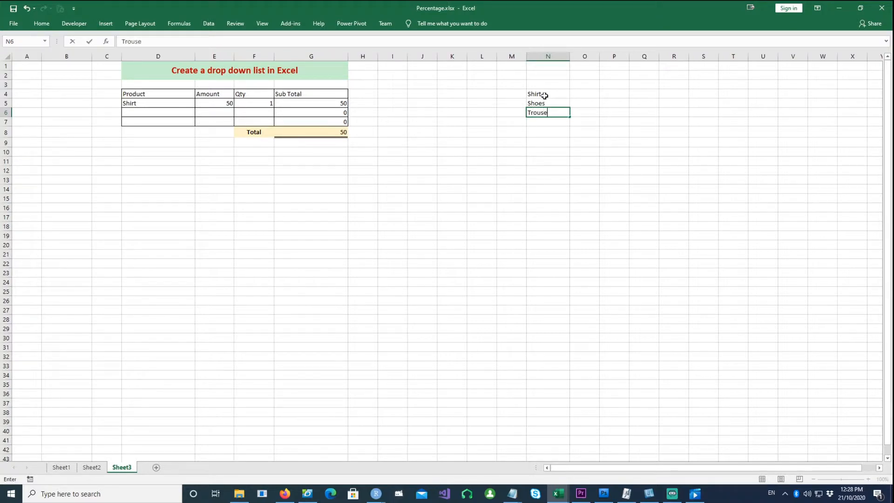
pyautogui.press('Return')
pyautogui.write('Book')
pyautogui.press('Return')
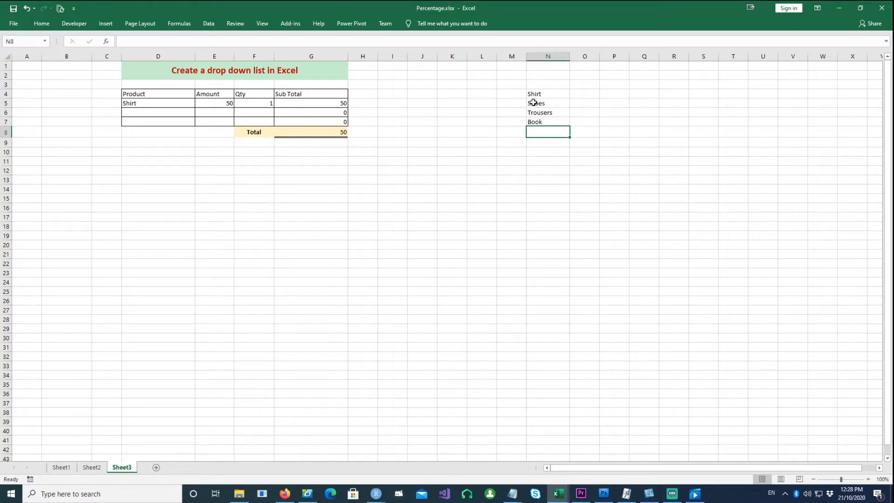
# Clear the product and amount in D5:E5 and start a data validation rule on D5 that allows a List
pyautogui.click(191, 103)
pyautogui.press('Delete')
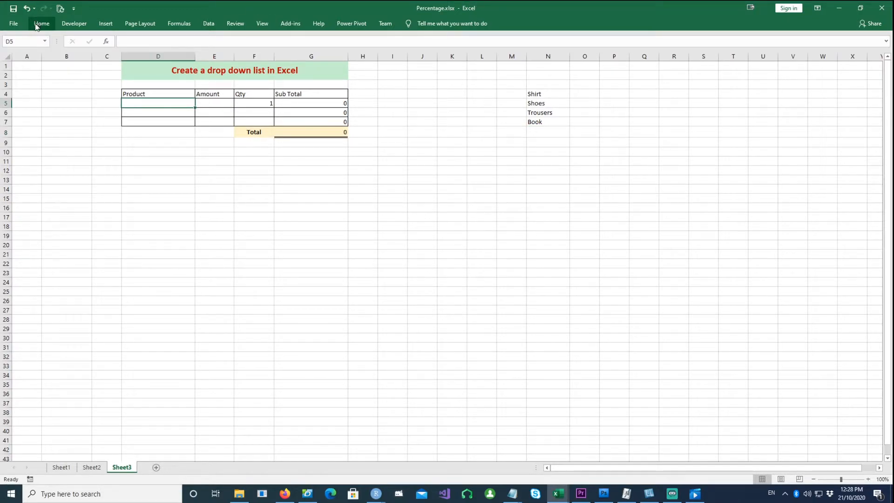
pyautogui.click(209, 24)
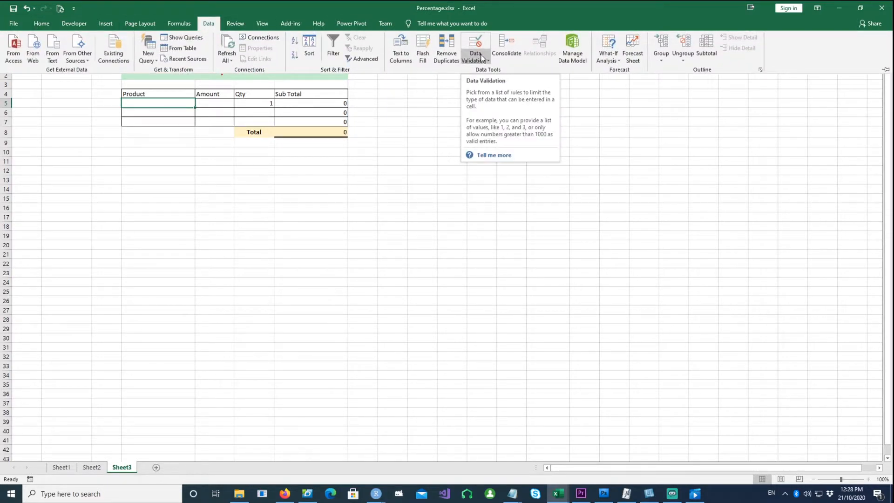
pyautogui.click(484, 60)
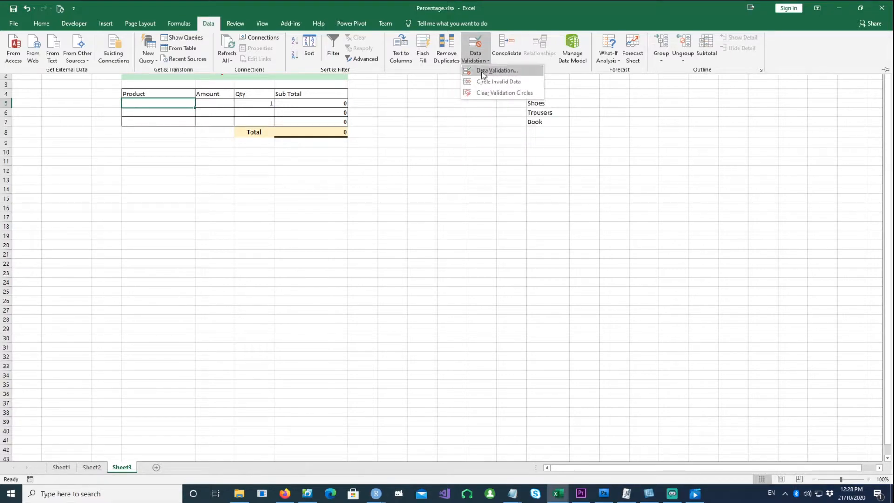
pyautogui.click(482, 70)
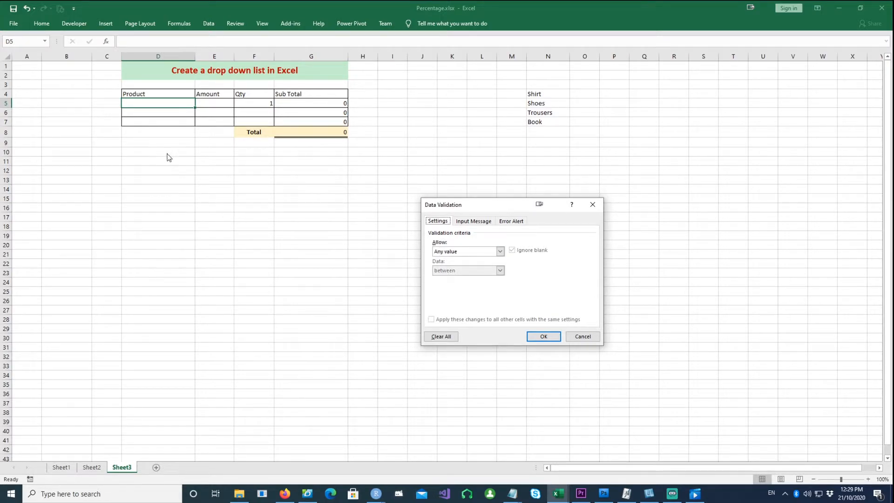
pyautogui.click(500, 253)
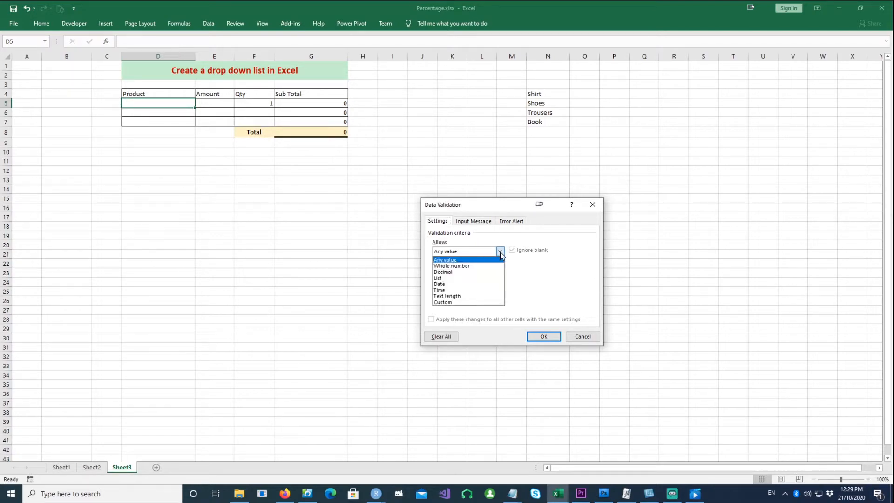
pyautogui.click(458, 278)
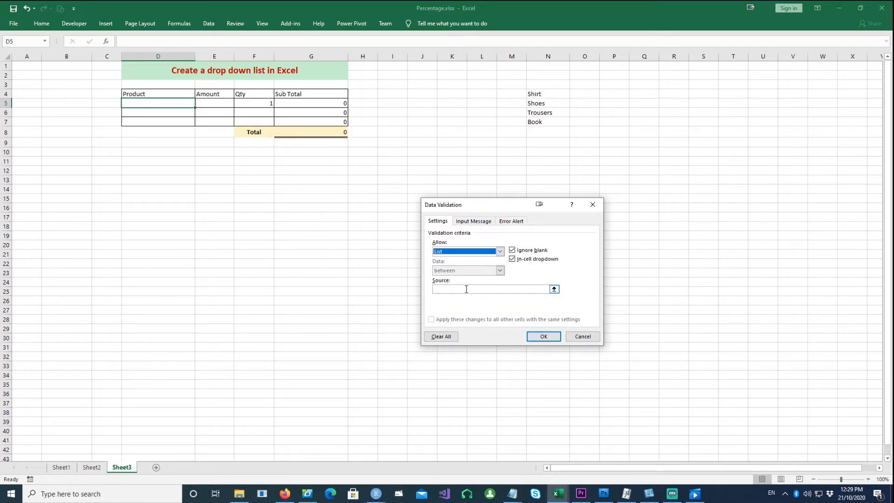
# Set the validation list's source to =$N$4:$N$7 and apply the rule
pyautogui.click(553, 290)
pyautogui.moveTo(540, 93); pyautogui.dragTo(536, 121)
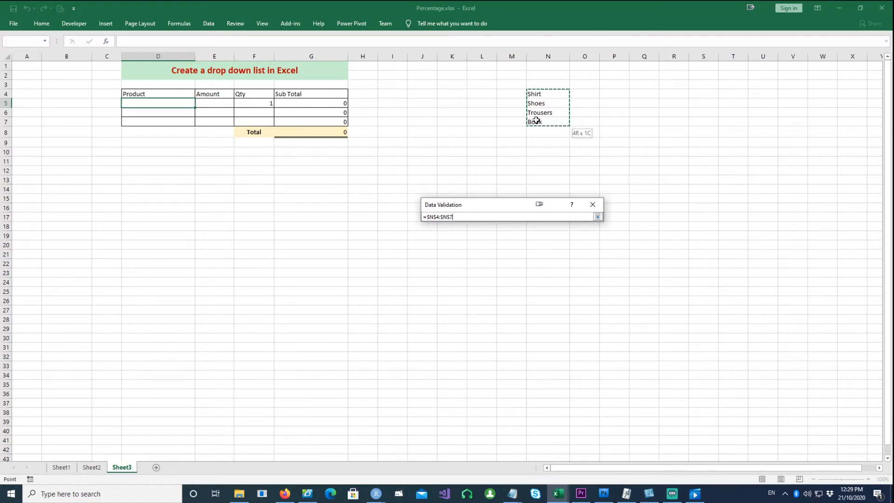
pyautogui.moveTo(536, 120); pyautogui.dragTo(536, 121)
pyautogui.click(597, 217)
pyautogui.click(532, 336)
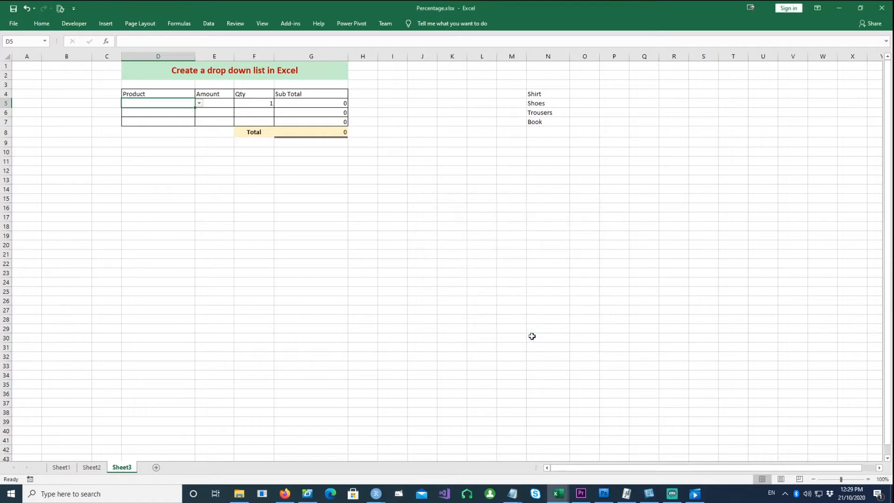
# Choose Shoes from the drop-down list in D5 and fill the cell down to D7
pyautogui.click(200, 104)
pyautogui.click(155, 117)
pyautogui.click(199, 103)
pyautogui.click(167, 117)
pyautogui.click(164, 114)
pyautogui.click(168, 122)
pyautogui.click(174, 102)
pyautogui.moveTo(194, 108); pyautogui.dragTo(192, 125)
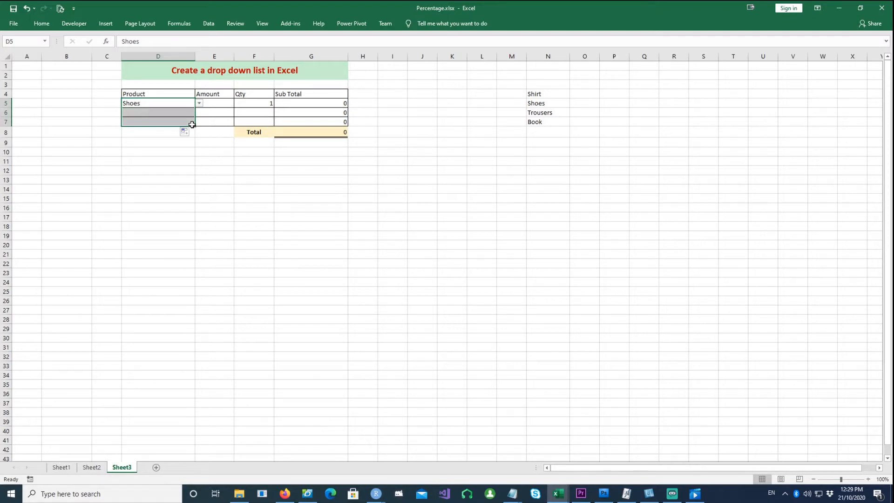
pyautogui.click(168, 101)
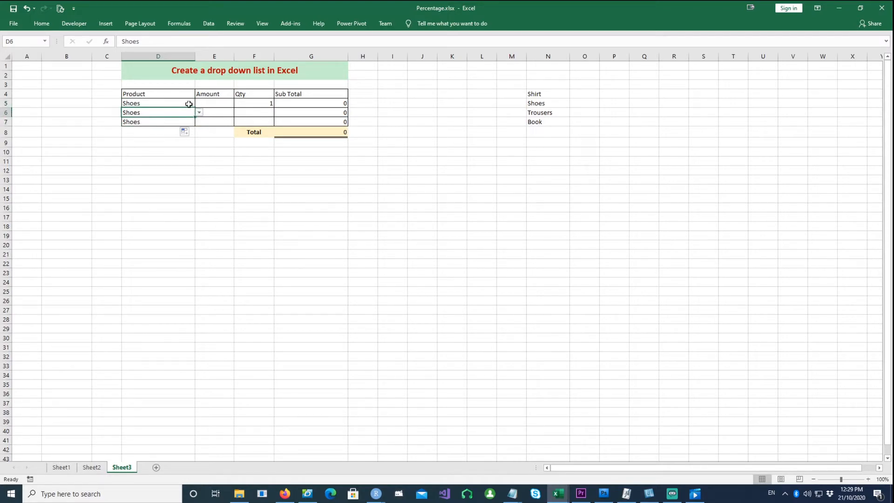
# Use the drop-down lists to choose Trousers in D5, Book in D6 and Trousers in D7
pyautogui.click(198, 103)
pyautogui.click(164, 122)
pyautogui.click(186, 113)
pyautogui.click(198, 112)
pyautogui.click(160, 138)
pyautogui.click(192, 122)
pyautogui.click(199, 122)
pyautogui.click(158, 144)
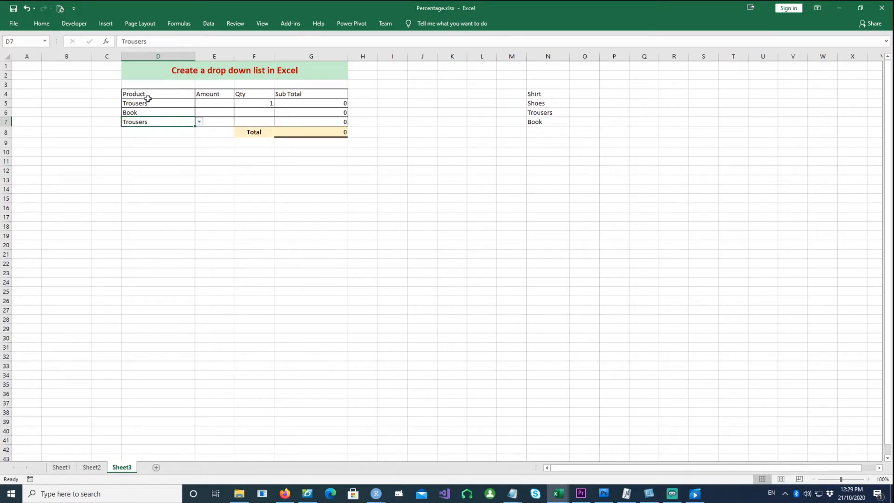
pyautogui.click(257, 179)
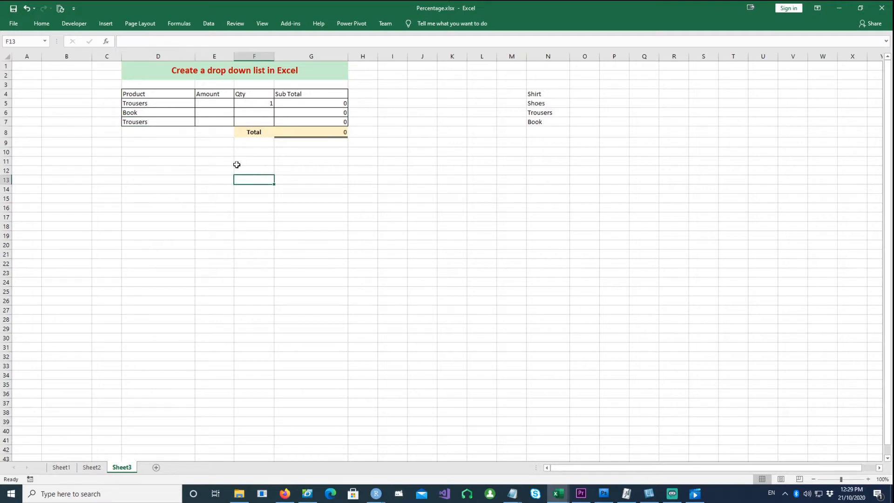
# Enter the prices 50, 100, 120 and 20 beside the product list in cells O4 to O7
pyautogui.click(213, 103)
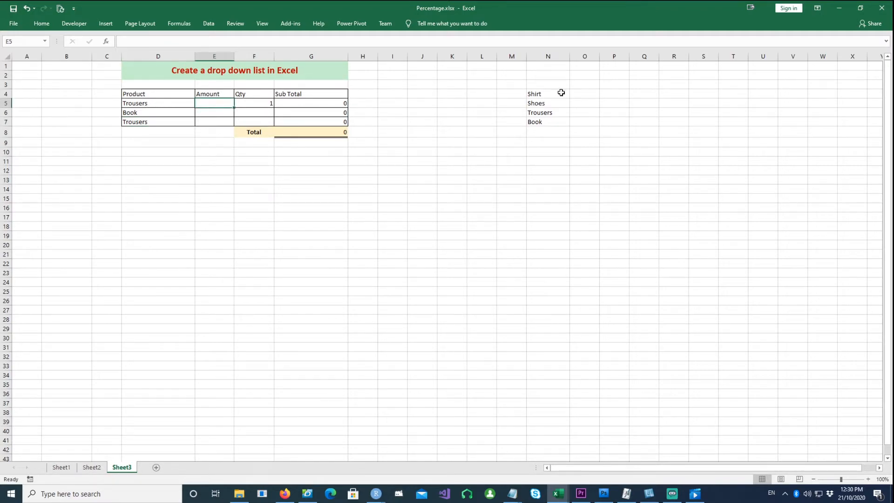
pyautogui.click(581, 93)
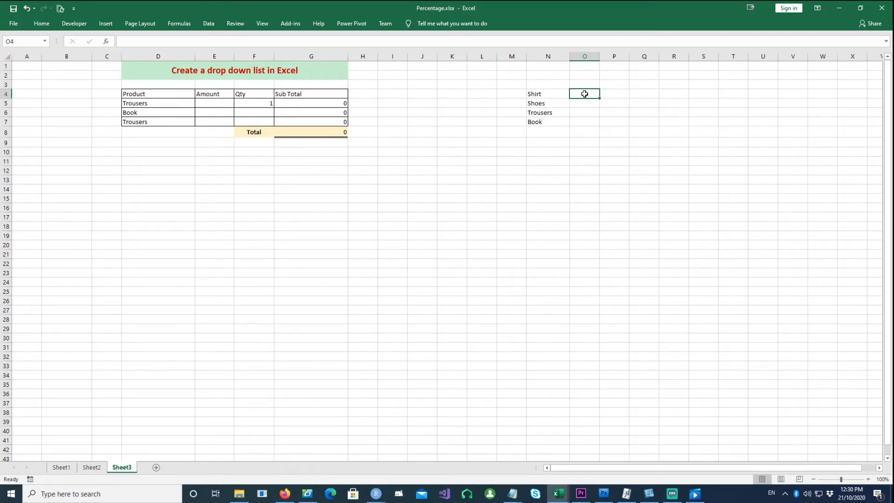
pyautogui.write('50')
pyautogui.press('Return')
pyautogui.write('100')
pyautogui.press('Return')
pyautogui.write('120')
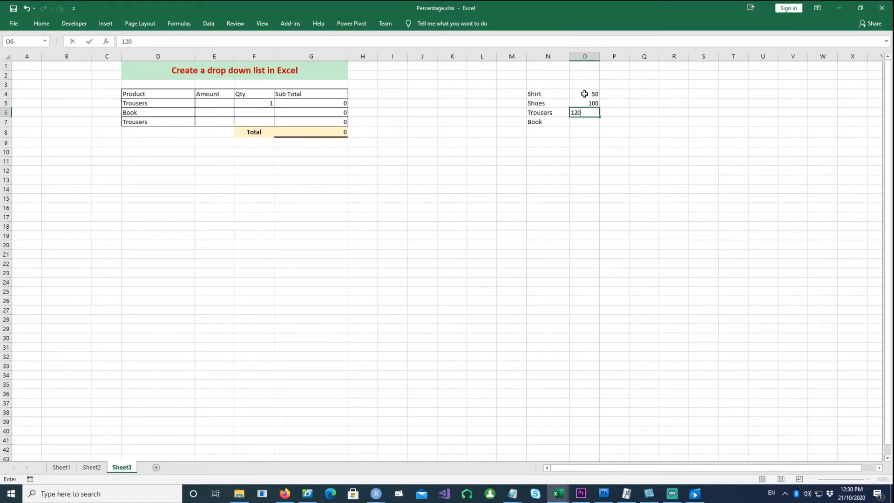
pyautogui.press('Return')
pyautogui.write('20')
pyautogui.press('Return')
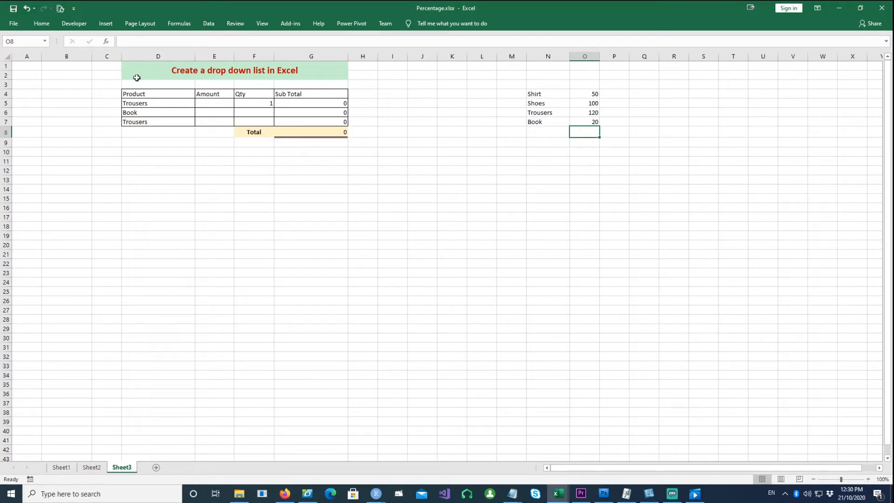
# Start a VLOOKUP formula in E5 with D5 as the lookup value and N4:O7 as the table array
pyautogui.click(211, 104)
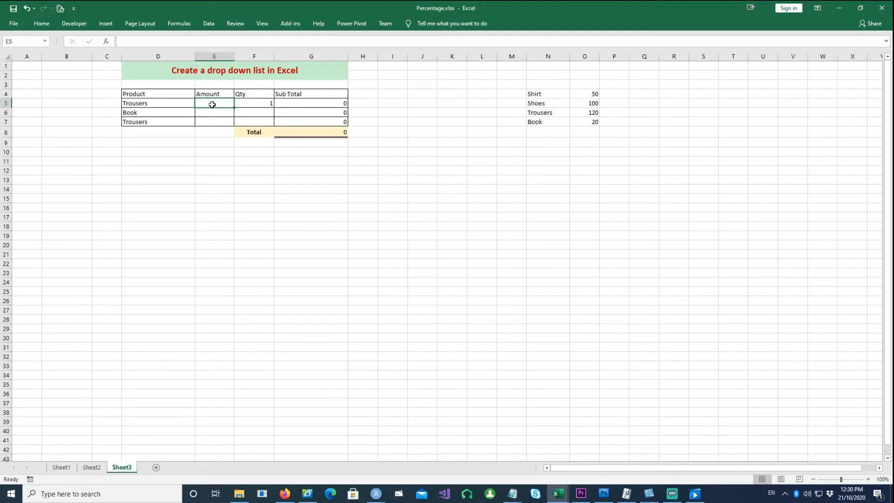
pyautogui.write('=')
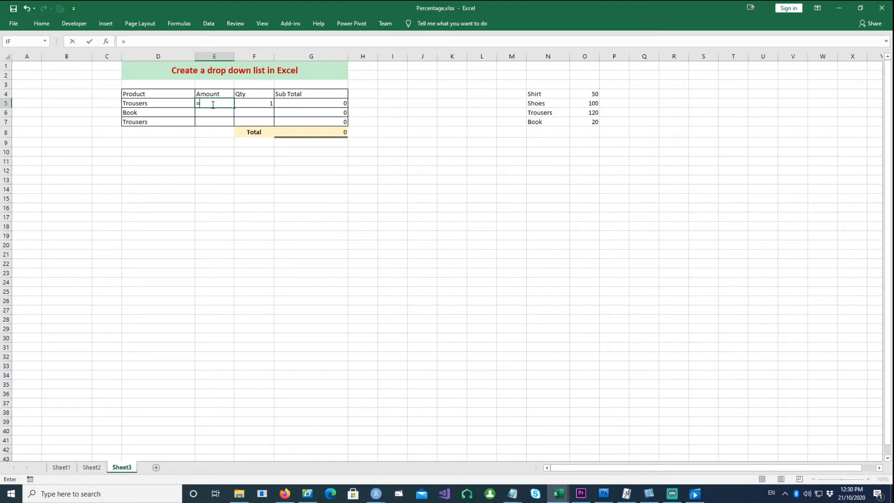
pyautogui.write('vlo')
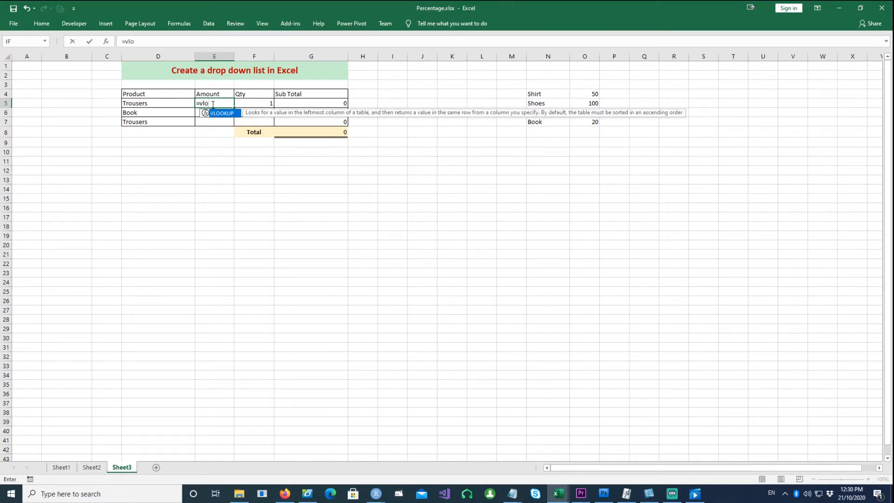
pyautogui.press('Tab')
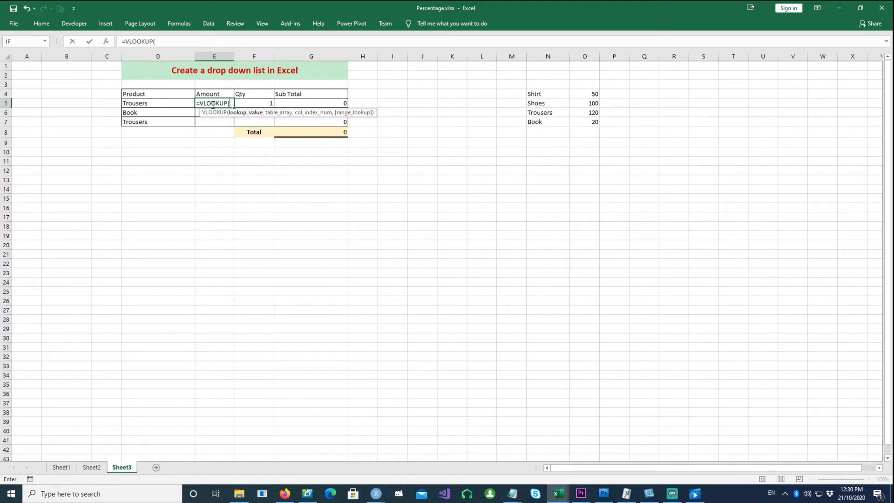
pyautogui.click(145, 104)
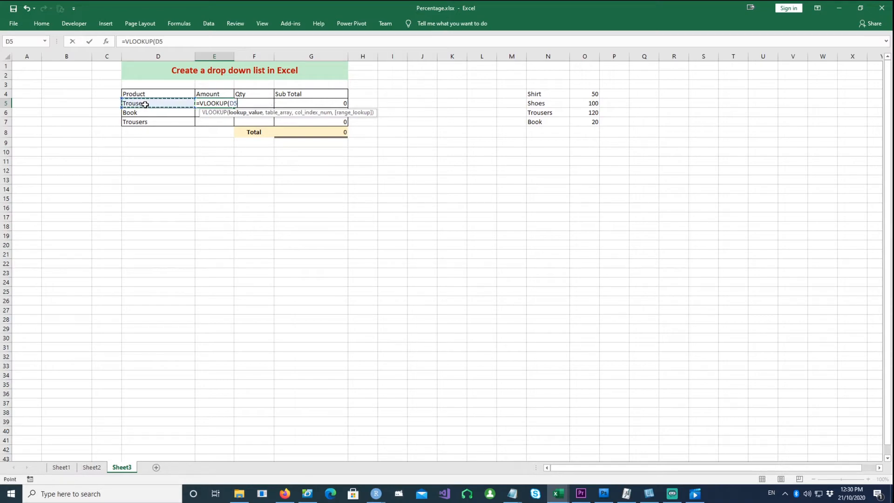
pyautogui.click(184, 41)
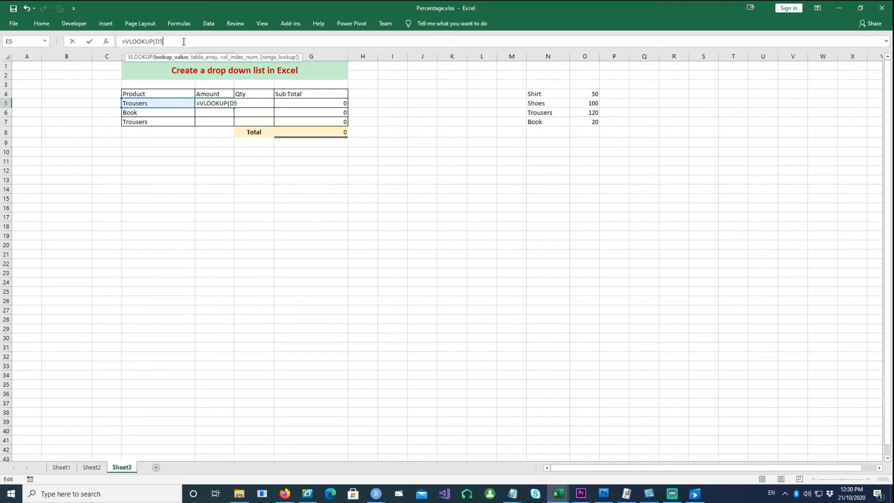
pyautogui.write(',')
pyautogui.moveTo(543, 93); pyautogui.dragTo(576, 122)
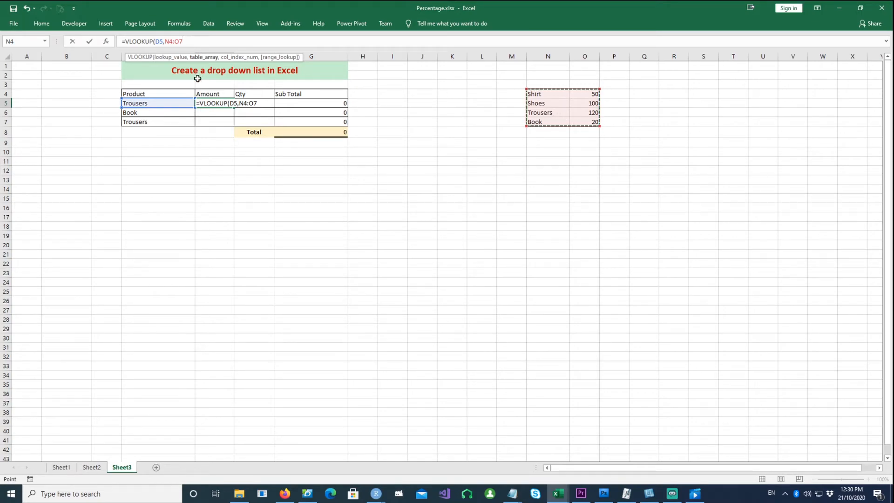
# Make the formula's table array absolute as $N$4:$O$7
pyautogui.click(169, 41)
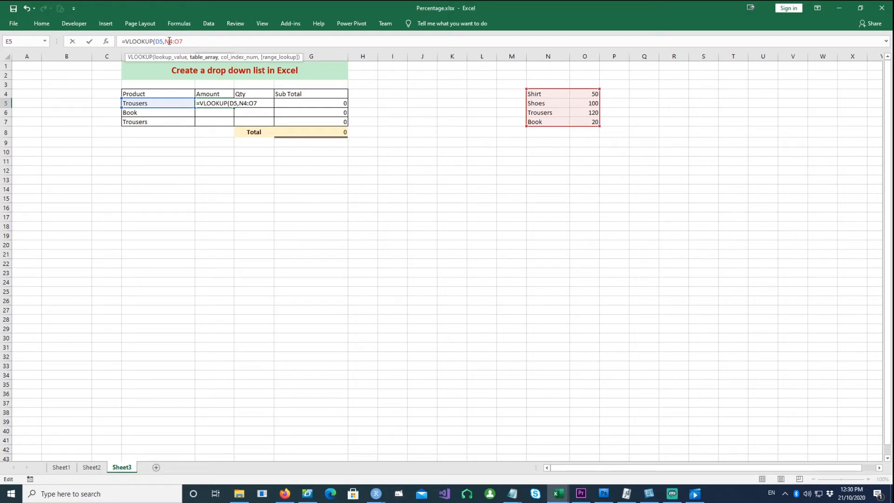
pyautogui.press('F4')
pyautogui.click(185, 42)
pyautogui.press('F4')
pyautogui.write(',')
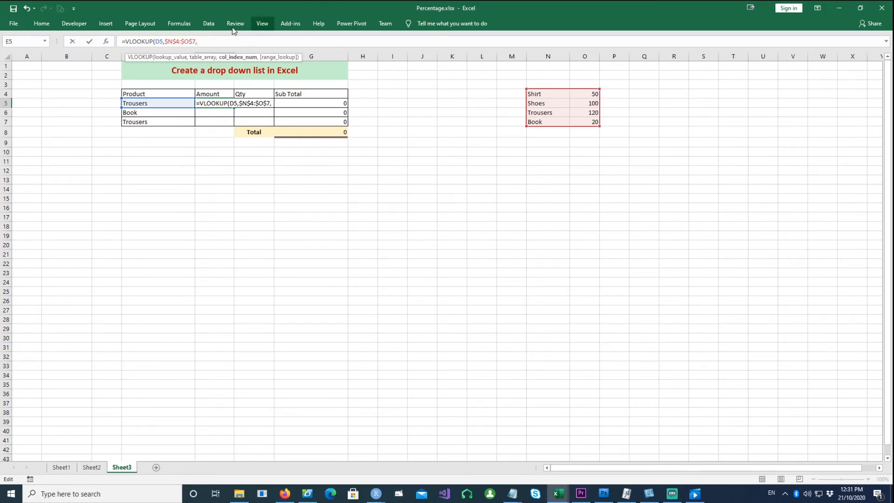
# Complete the E5 lookup with column index 2 and FALSE for exact match, and fill it down to E7
pyautogui.write('2,')
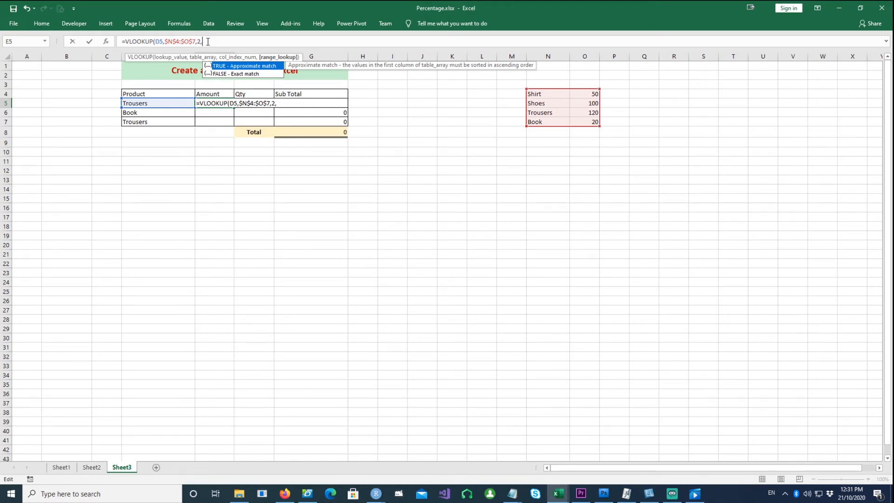
pyautogui.write(')')
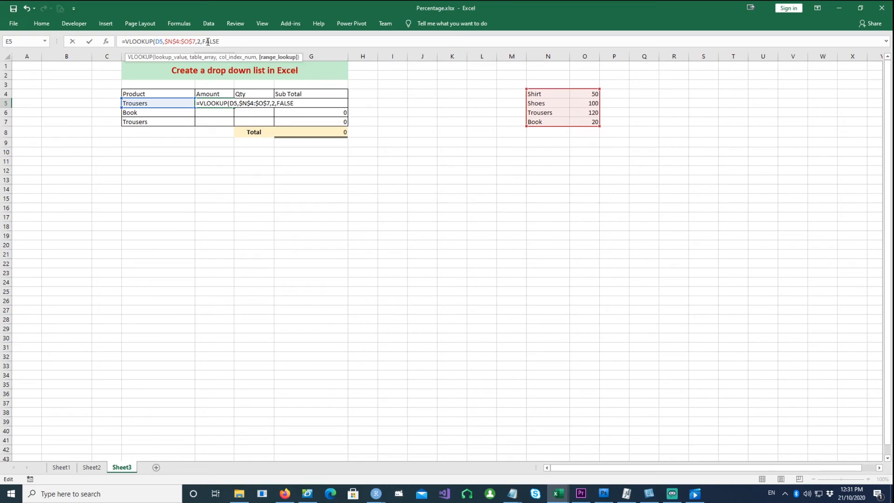
pyautogui.press('Return')
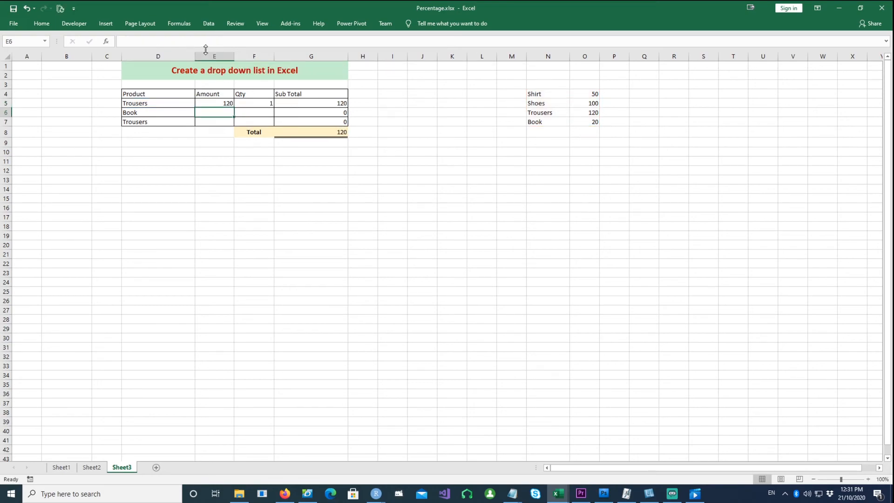
pyautogui.click(226, 102)
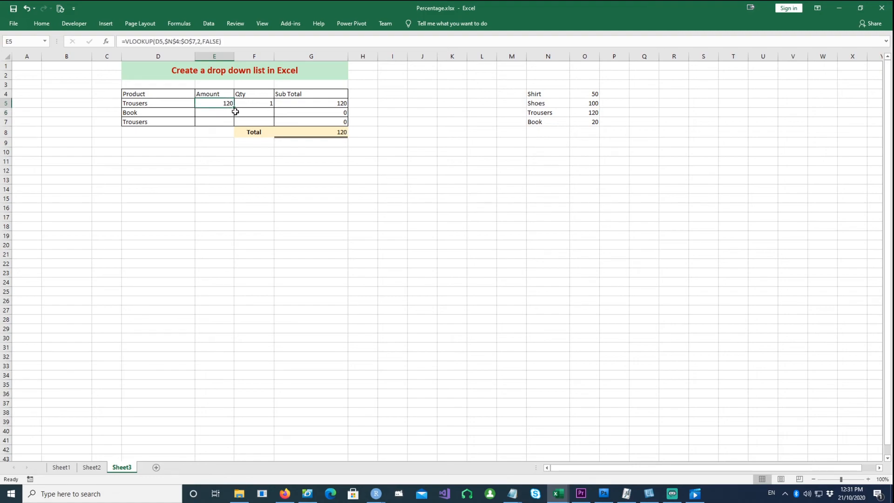
pyautogui.moveTo(234, 107); pyautogui.dragTo(232, 125)
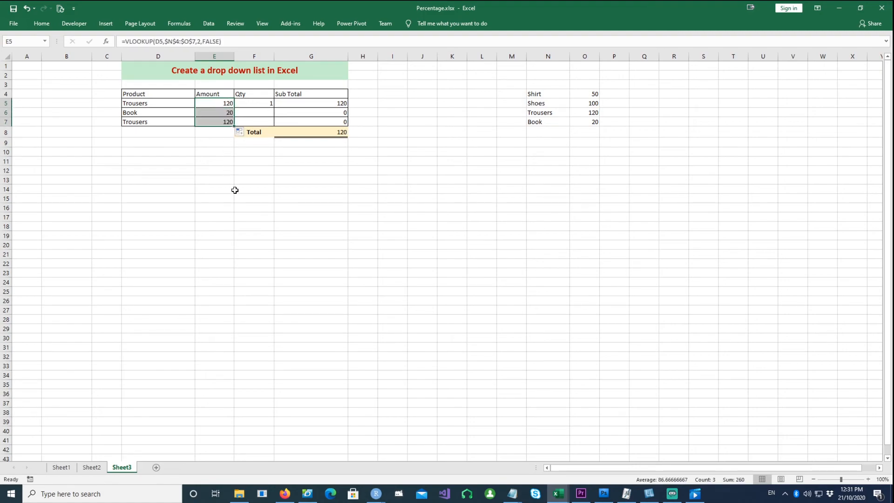
# Use the drop-down lists to choose Shoes in D5, Shirt in D6 and Shoes in D7
pyautogui.click(179, 103)
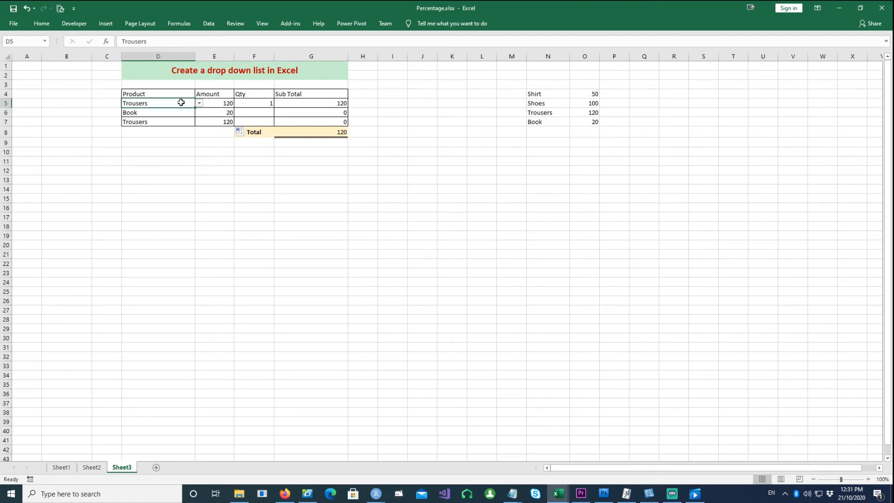
pyautogui.click(199, 103)
pyautogui.click(145, 117)
pyautogui.click(174, 111)
pyautogui.click(199, 112)
pyautogui.click(136, 120)
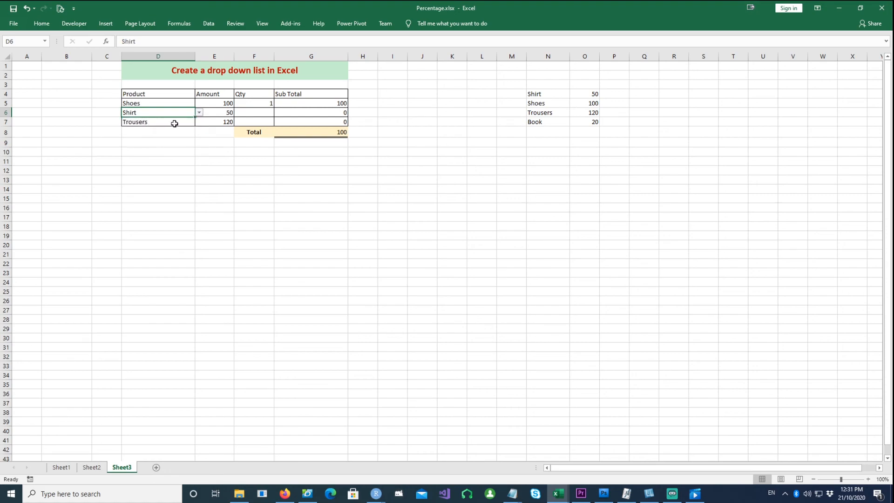
pyautogui.click(183, 122)
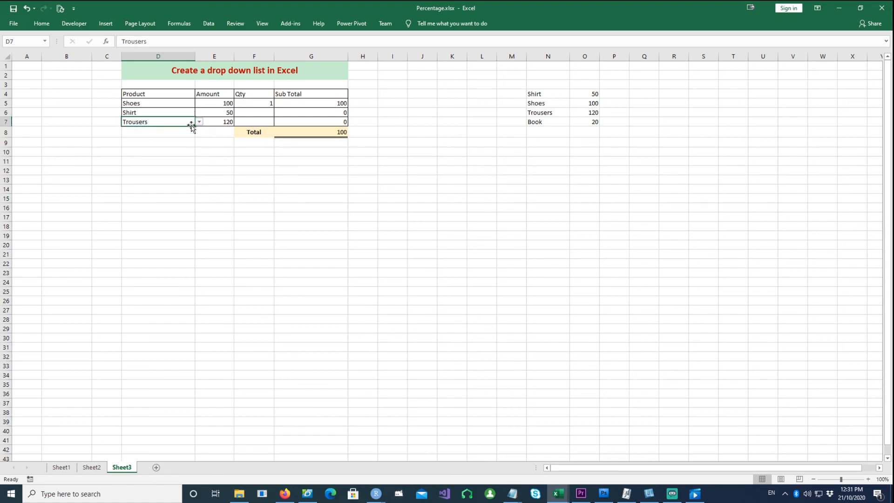
pyautogui.click(198, 122)
pyautogui.click(141, 136)
# Enter the quantities 2 in F6 and 3 in F7
pyautogui.click(266, 105)
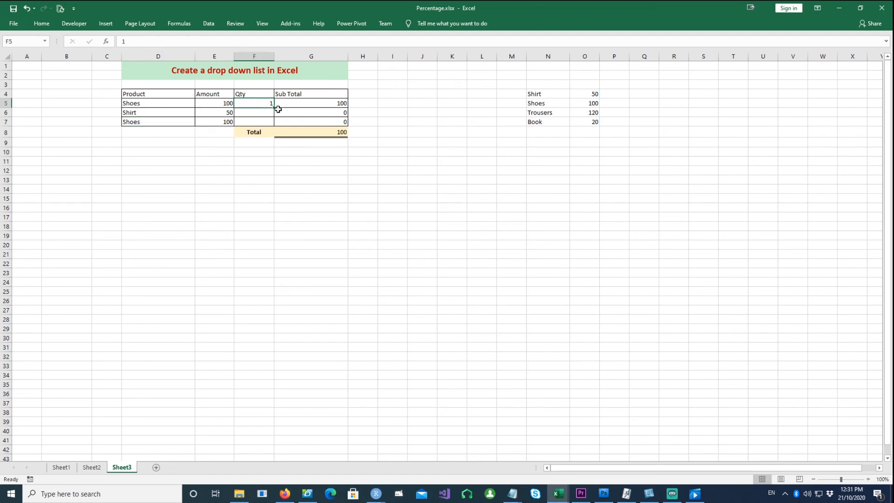
pyautogui.click(264, 113)
pyautogui.write('2')
pyautogui.press('Return')
pyautogui.write('3')
pyautogui.press('Return')
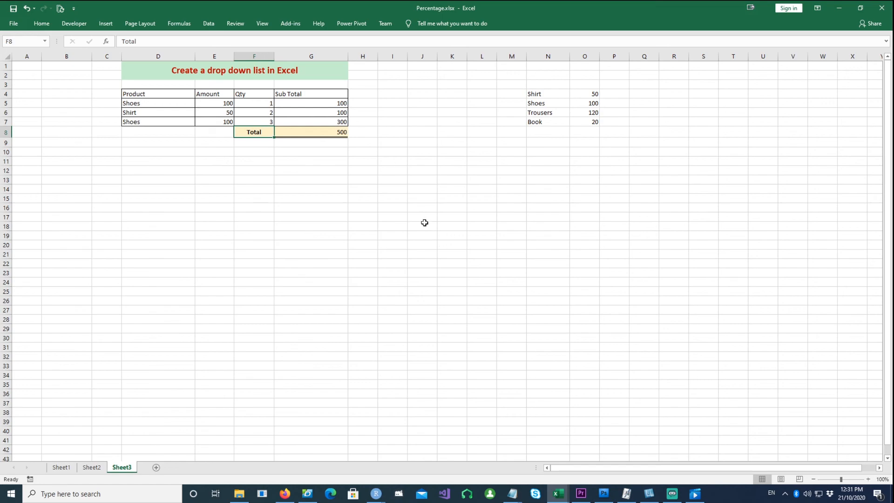
pyautogui.click(350, 189)
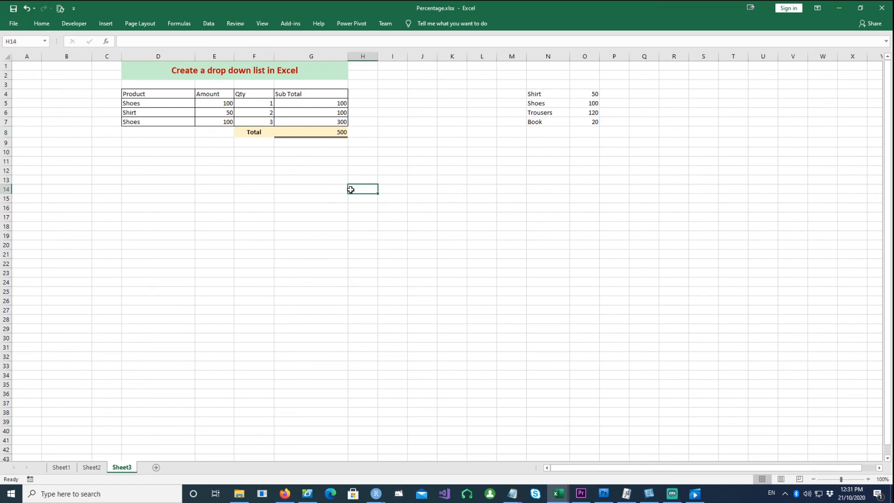
# Check the formulas behind the first product's subtotal in G5 and the total in G8
pyautogui.click(303, 104)
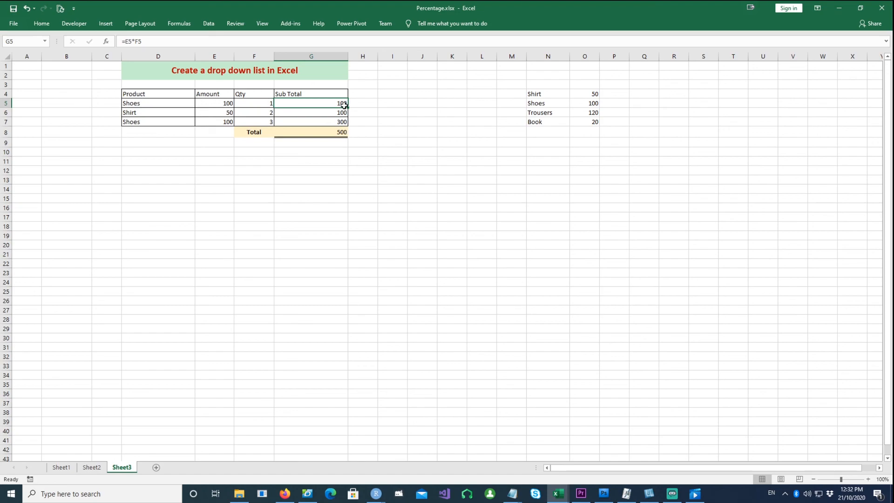
pyautogui.click(332, 132)
pyautogui.click(301, 226)
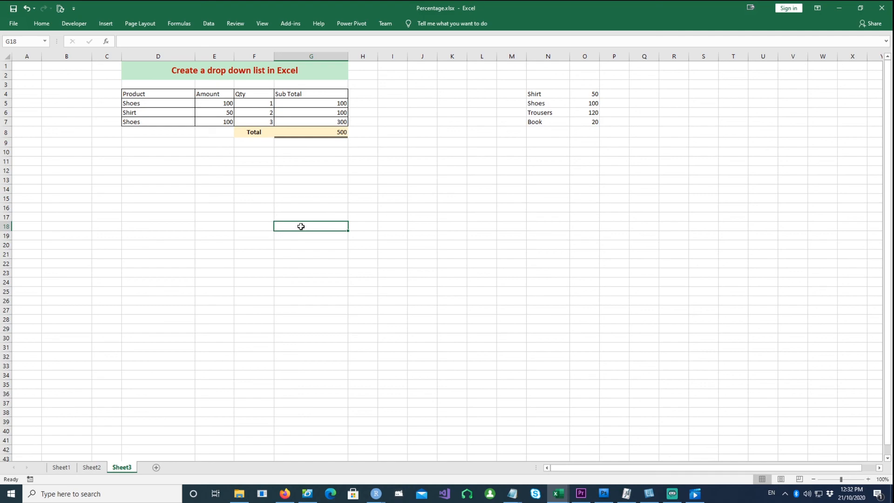